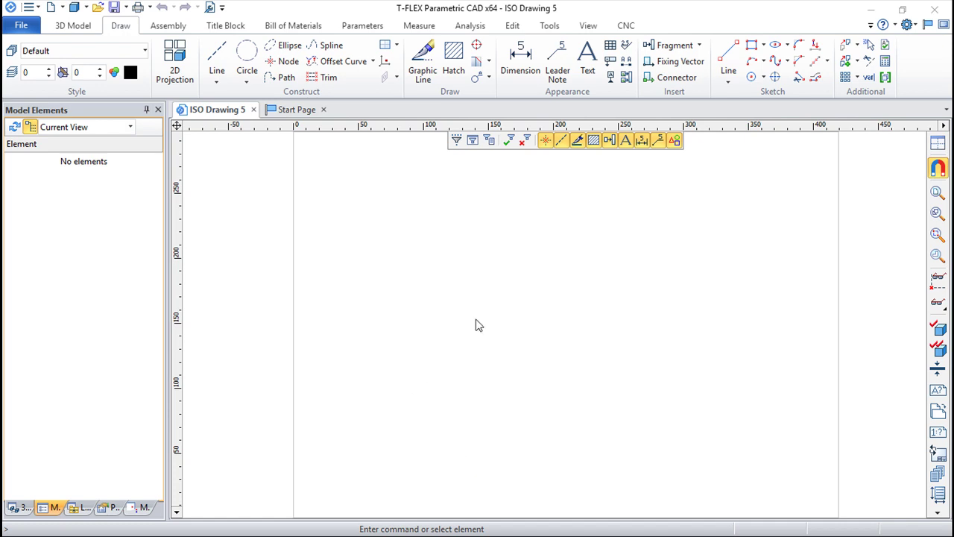
# Open assembly.grb from the desktop and update the links to its fragments
pyautogui.click(98, 7)
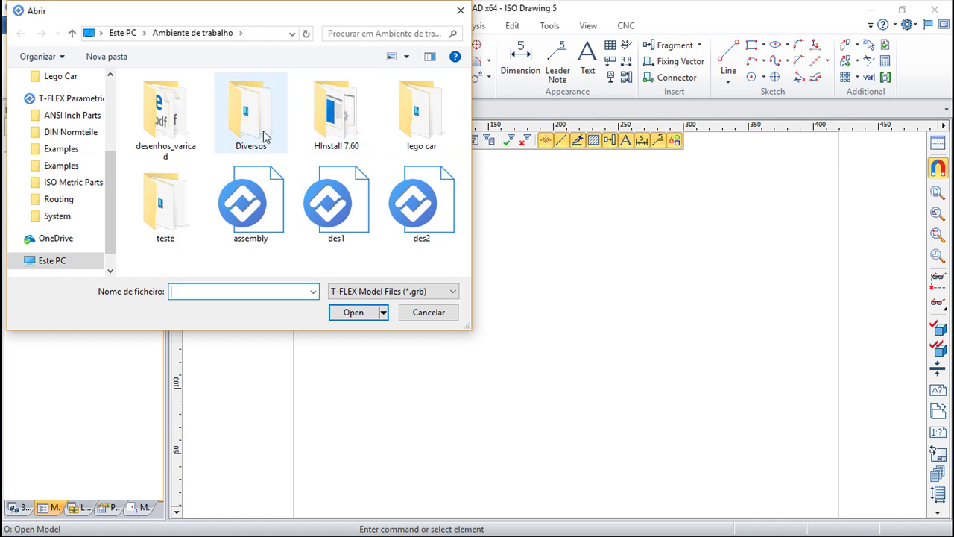
pyautogui.doubleClick(252, 212)
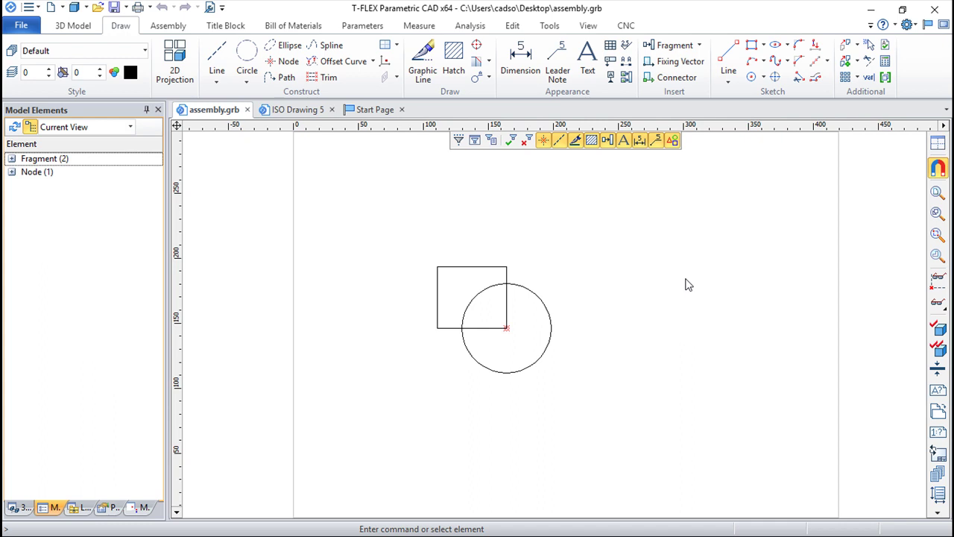
pyautogui.click(168, 27)
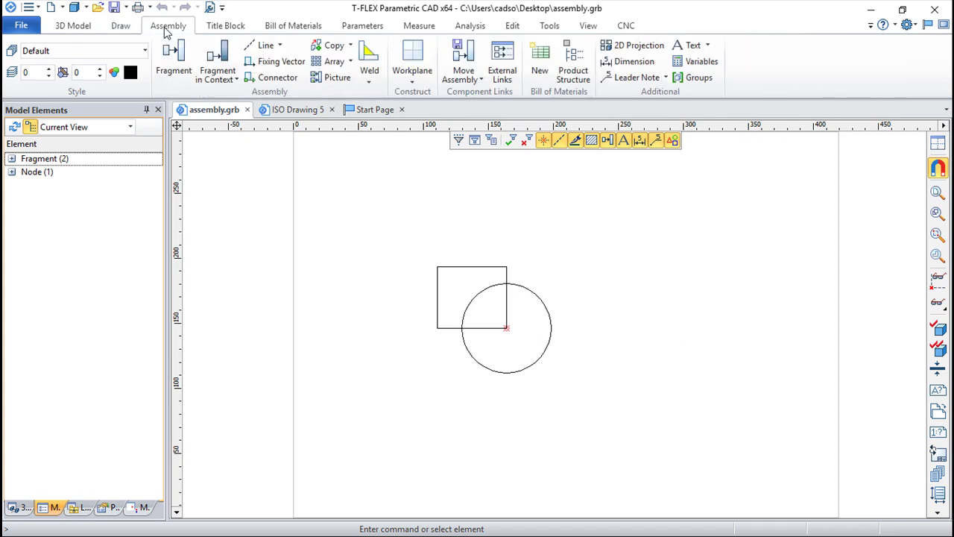
pyautogui.click(480, 80)
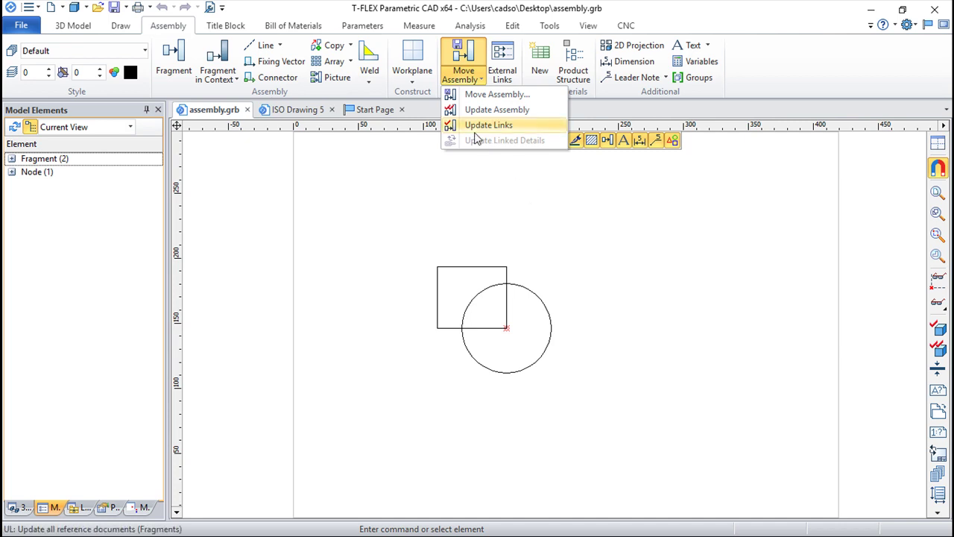
pyautogui.click(481, 128)
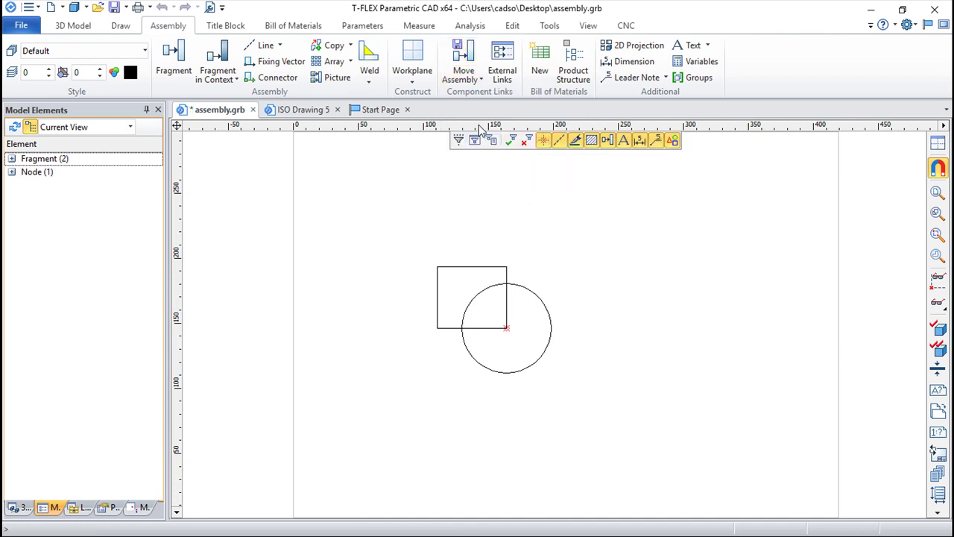
# Replace the source file of the square des1.grb fragment with des2.grb and apply the change
pyautogui.doubleClick(453, 274)
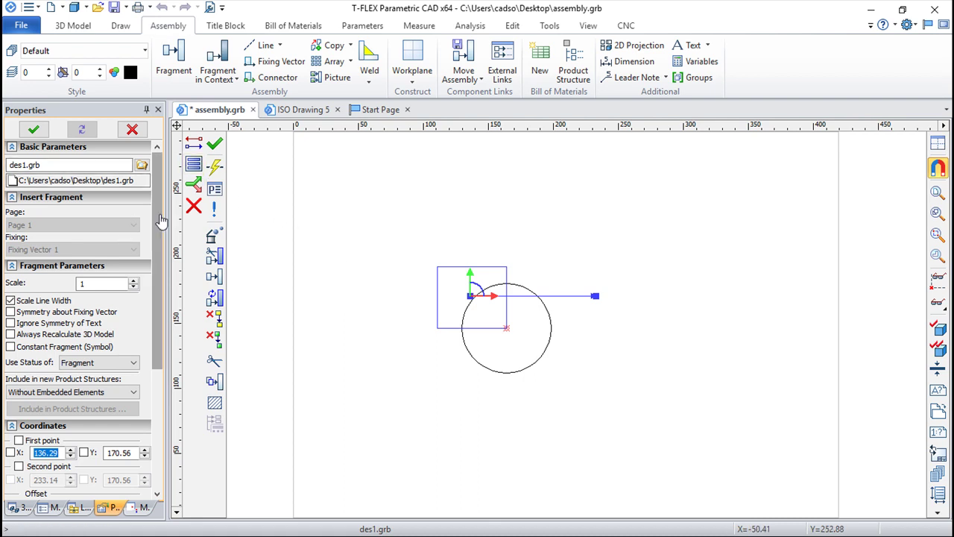
pyautogui.scroll(-3, 149, 205)
pyautogui.scroll(3, 146, 196)
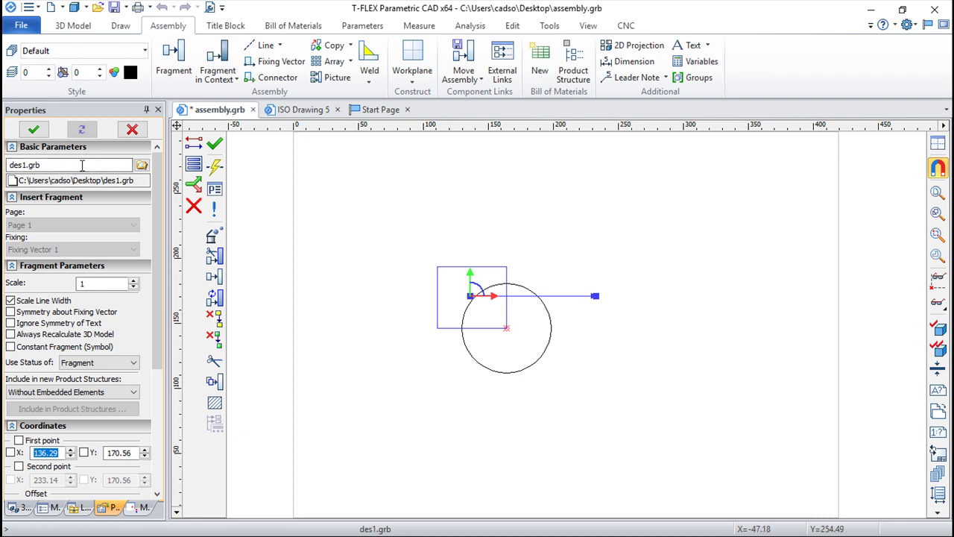
pyautogui.click(142, 166)
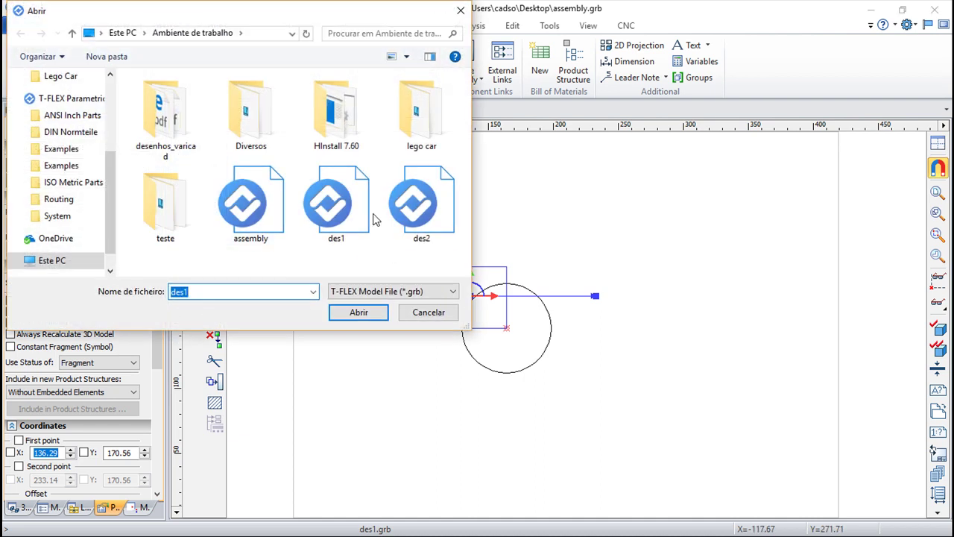
pyautogui.click(438, 219)
pyautogui.click(358, 314)
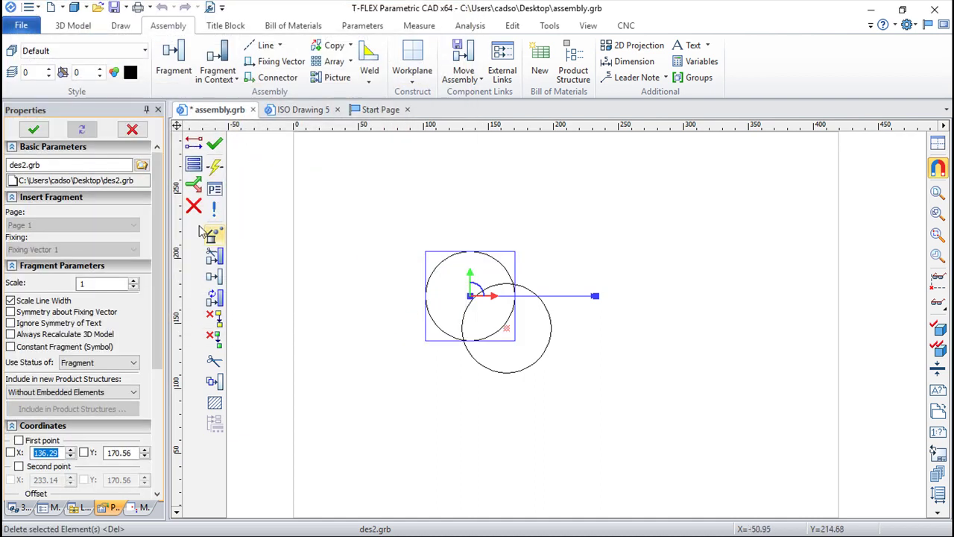
pyautogui.click(216, 144)
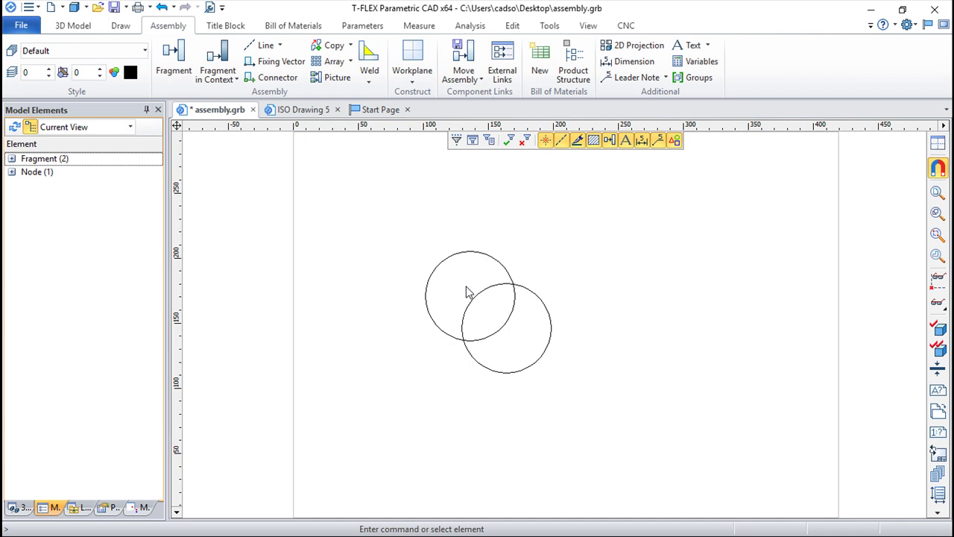
# Update the whole assembly with Update Assembly and close the Document Converter
pyautogui.click(469, 76)
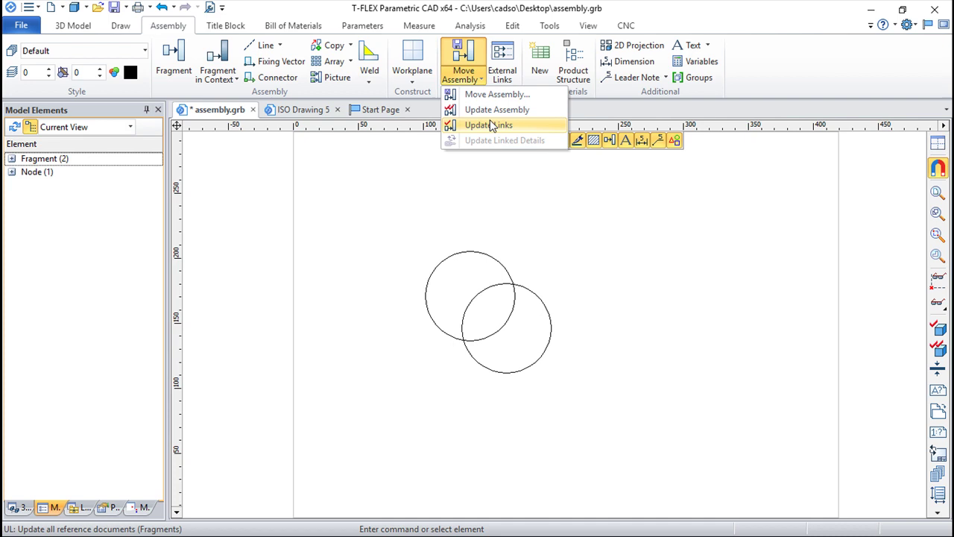
pyautogui.click(481, 110)
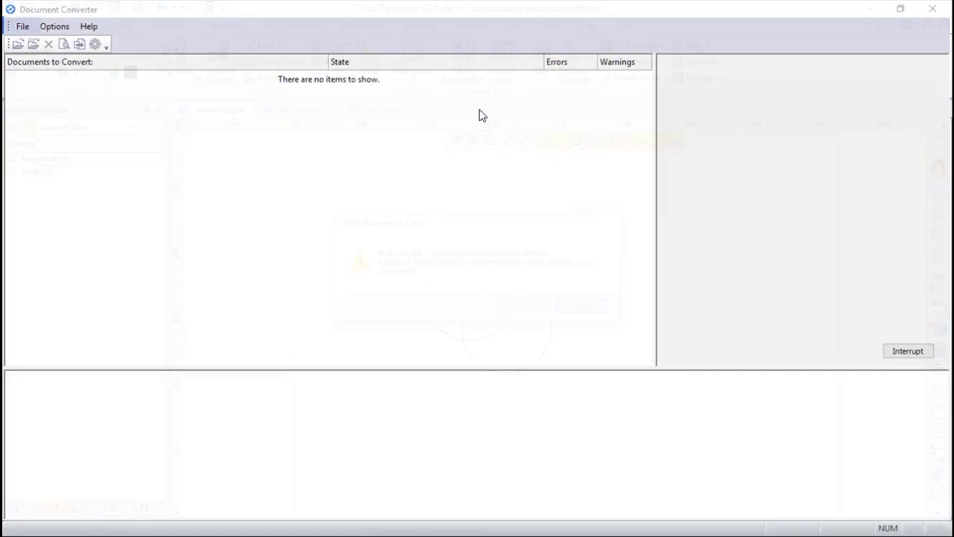
pyautogui.click(522, 306)
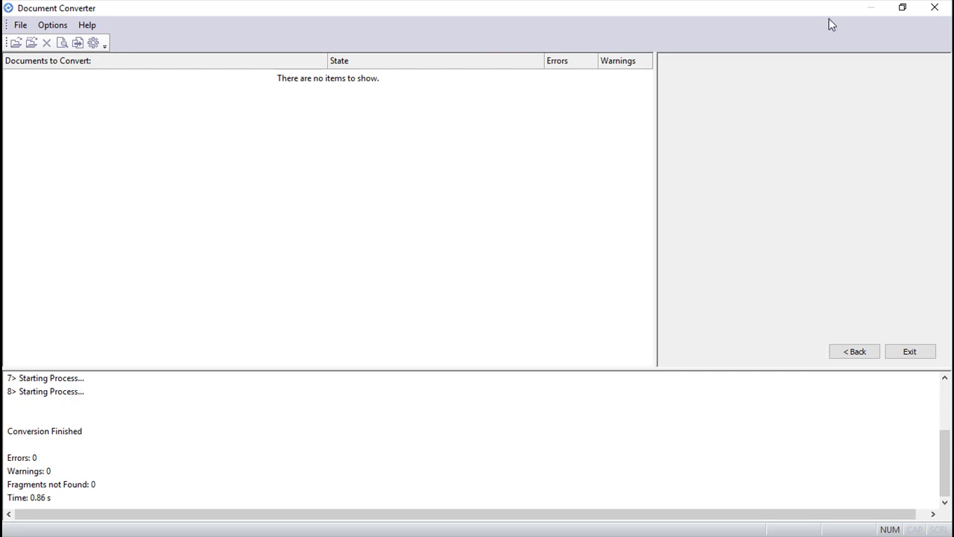
pyautogui.click(933, 9)
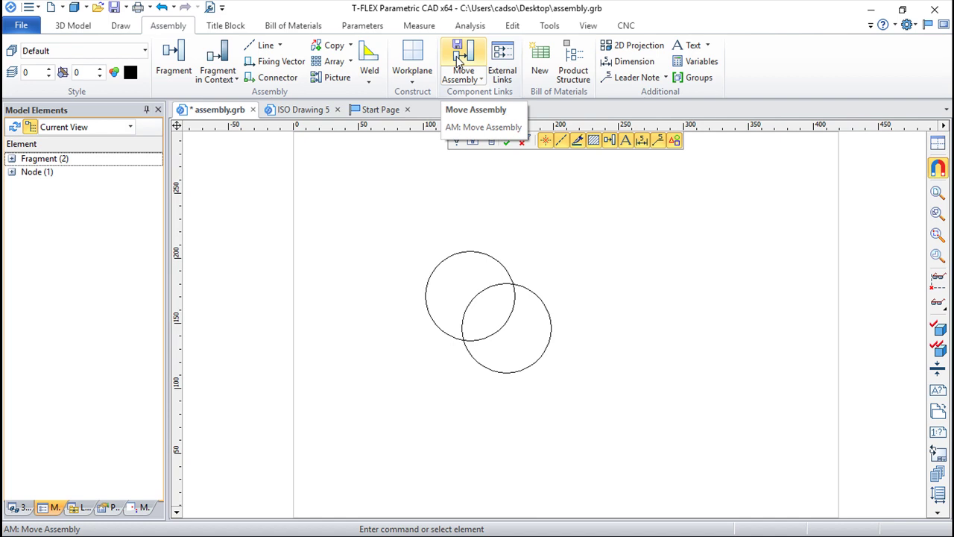
# Start Move Assembly with the Embedding option and try to save the assembly under the bare name aaaa
pyautogui.click(461, 62)
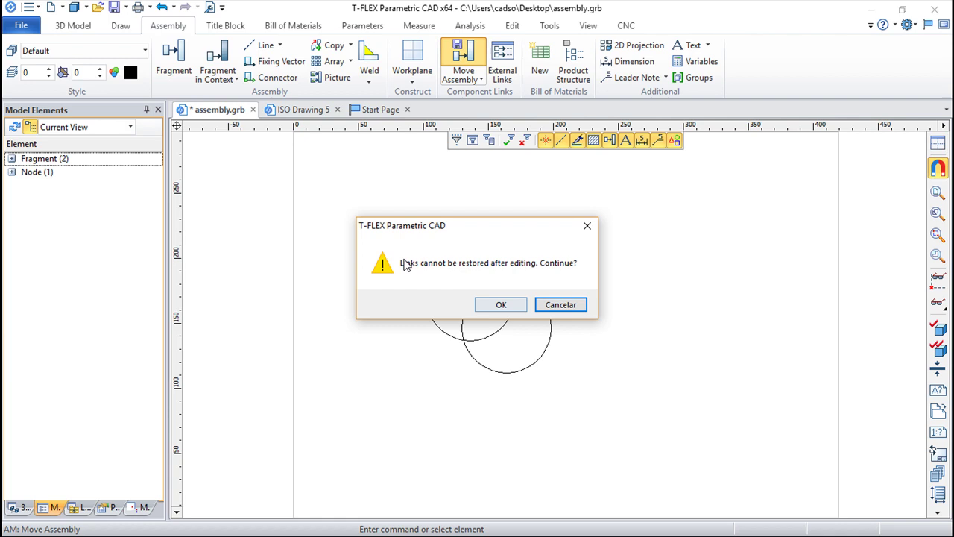
pyautogui.click(497, 312)
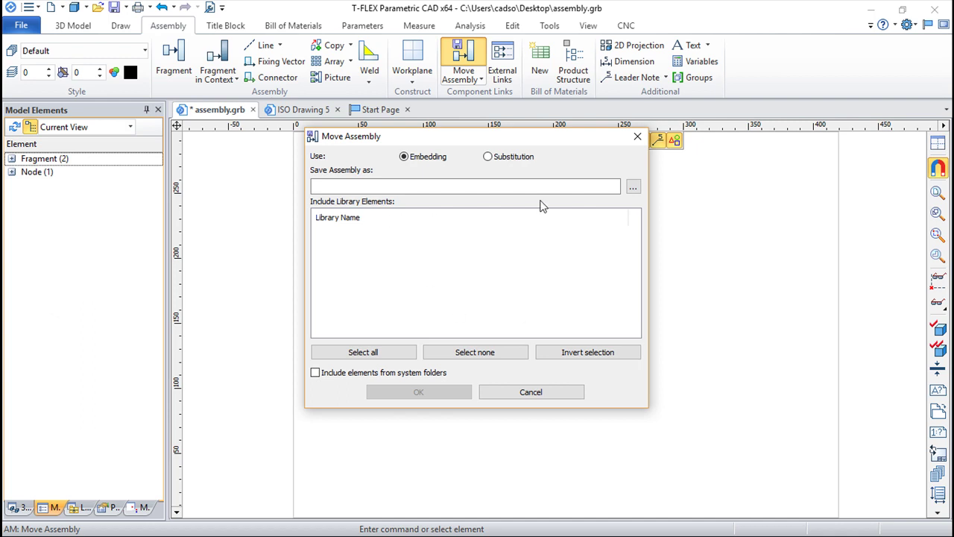
pyautogui.click(347, 185)
pyautogui.write('aaaa')
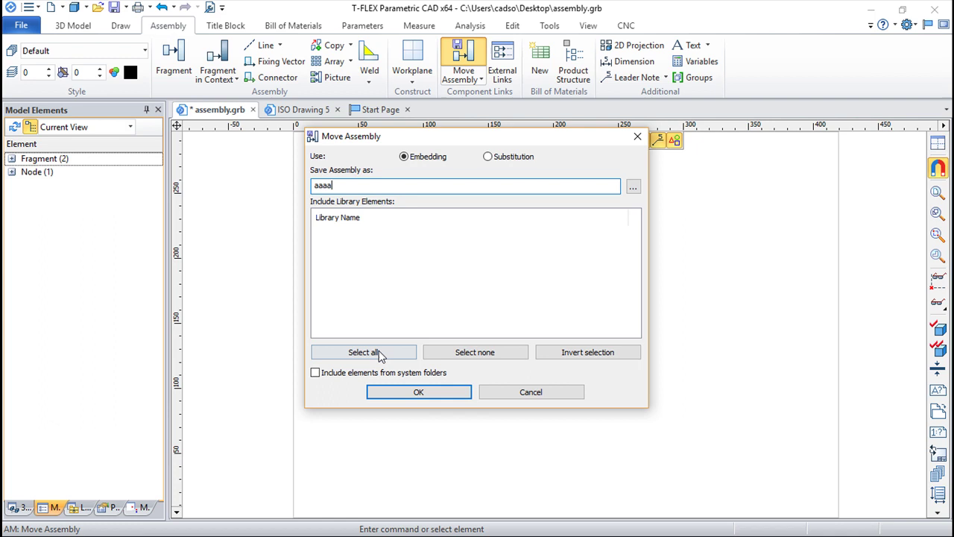
pyautogui.click(379, 393)
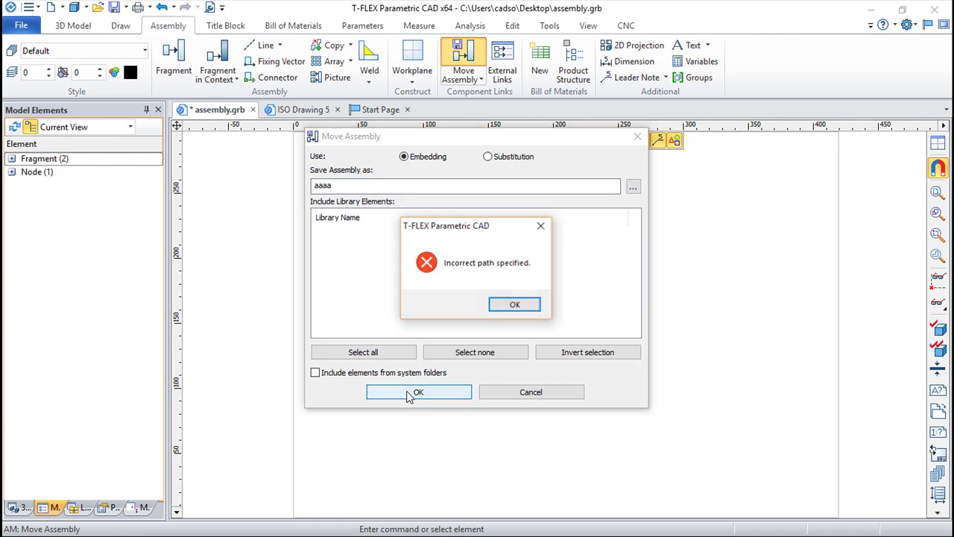
pyautogui.click(513, 304)
# Set the save location to aaaa.grb in the desktop's teste folder, select all library elements and move the assembly
pyautogui.click(632, 187)
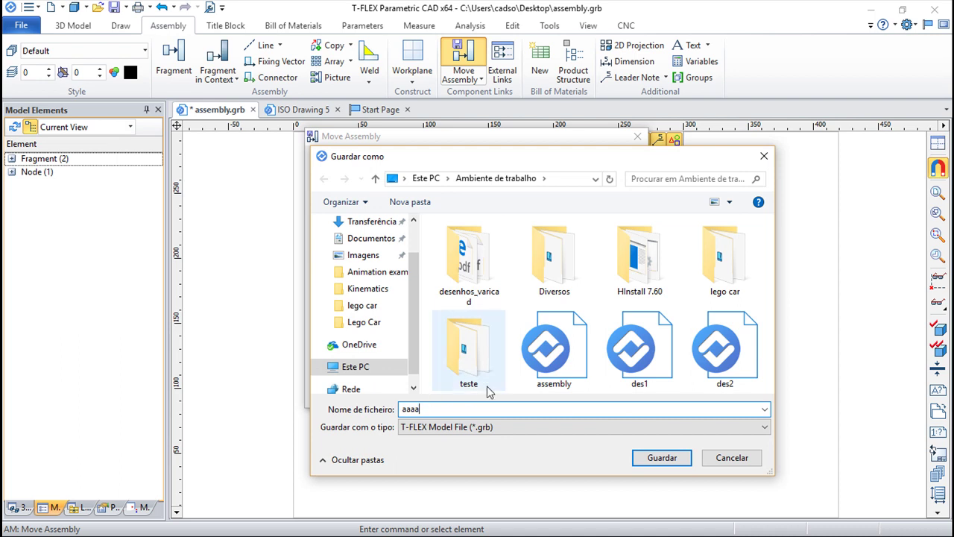
pyautogui.doubleClick(471, 351)
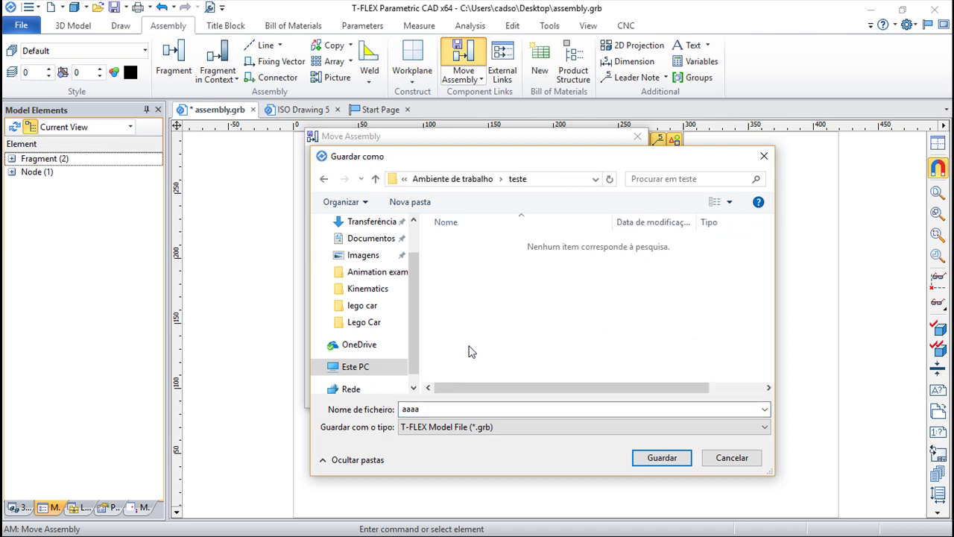
pyautogui.click(661, 458)
pyautogui.click(343, 353)
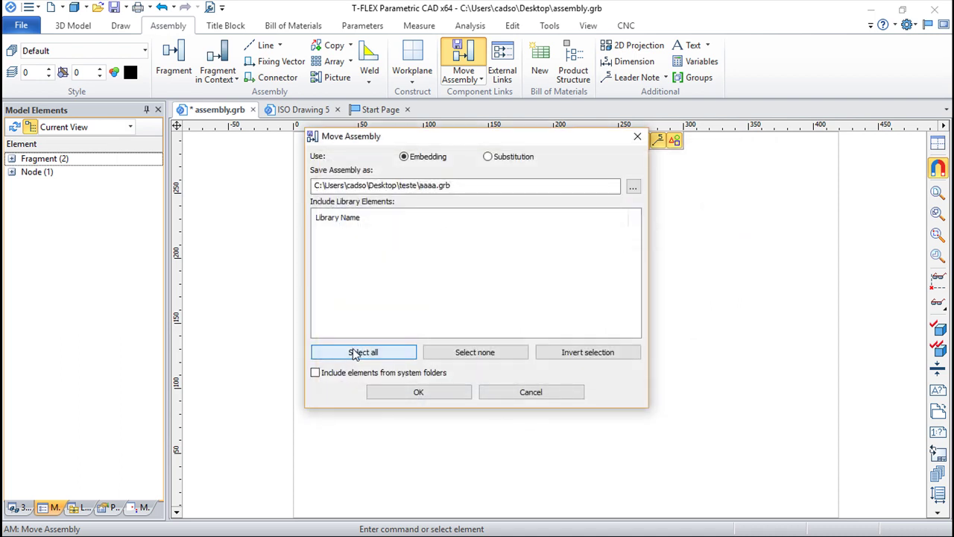
pyautogui.click(316, 373)
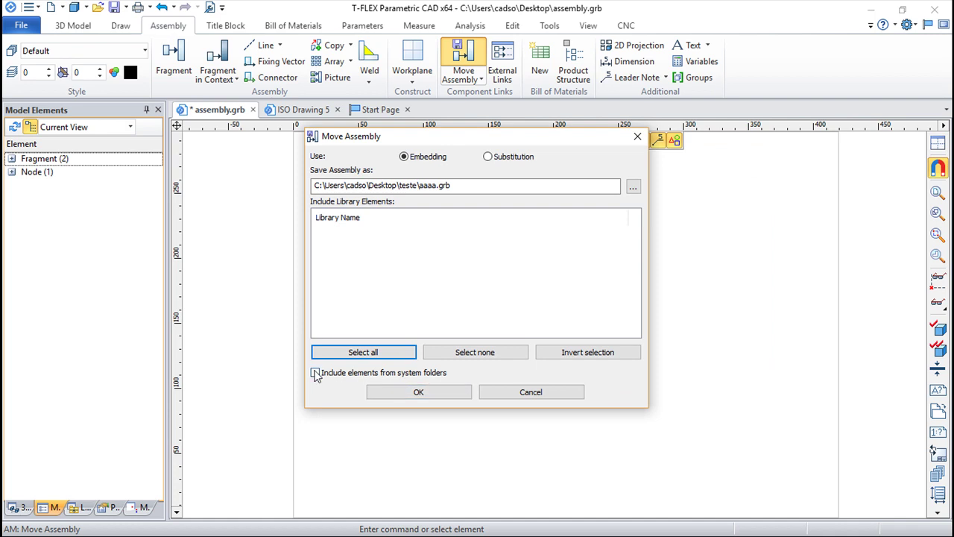
pyautogui.click(406, 395)
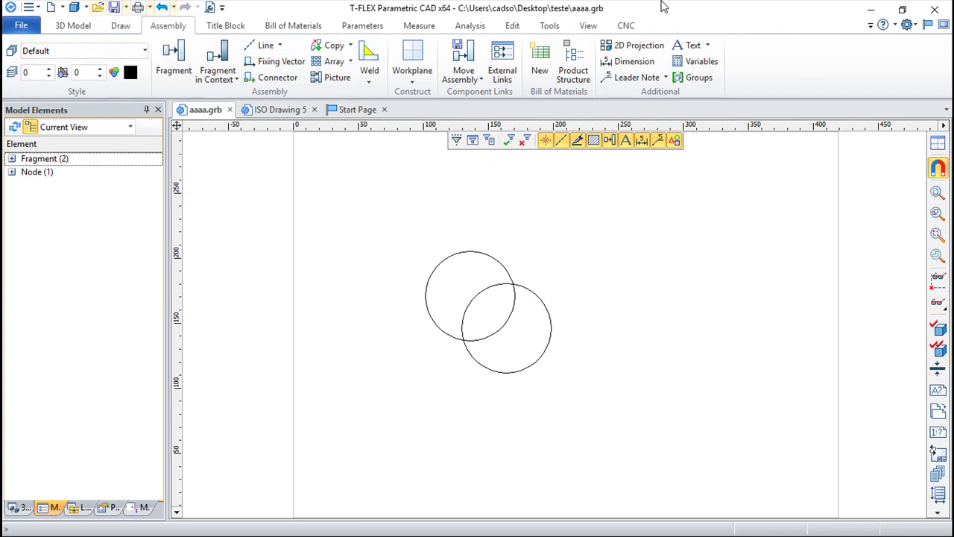
# Inspect the contents of the desktop's teste folder in File Explorer, and return to T-FLEX Parametric CAD
pyautogui.click(871, 9)
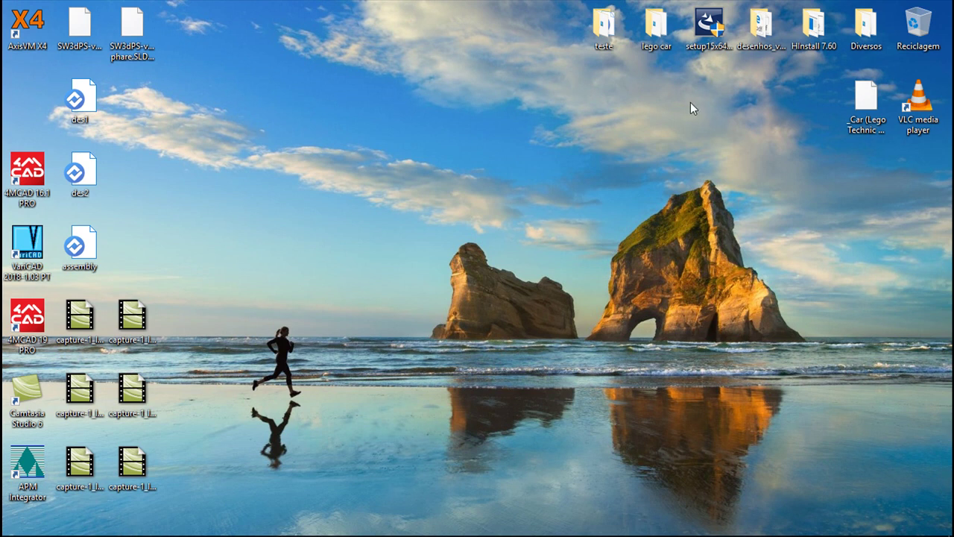
pyautogui.doubleClick(608, 28)
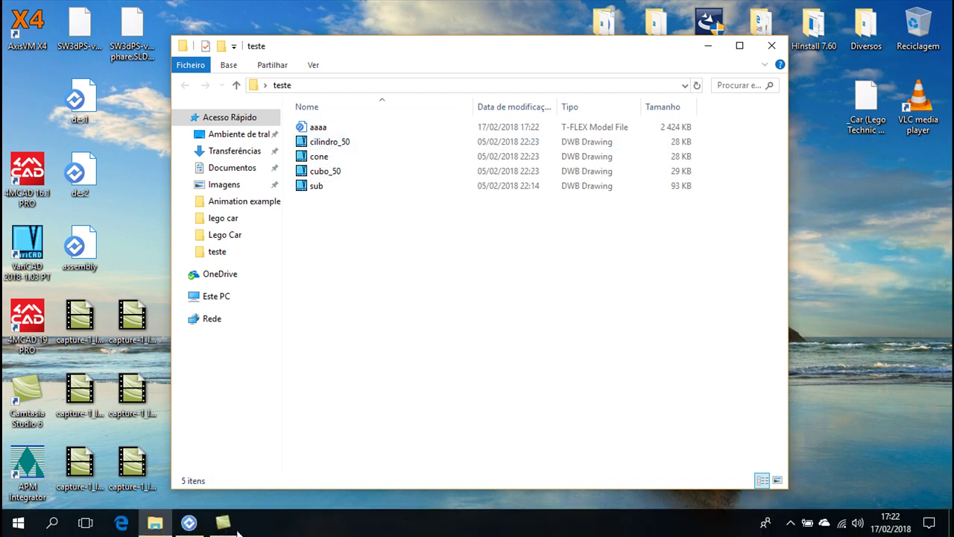
pyautogui.click(191, 524)
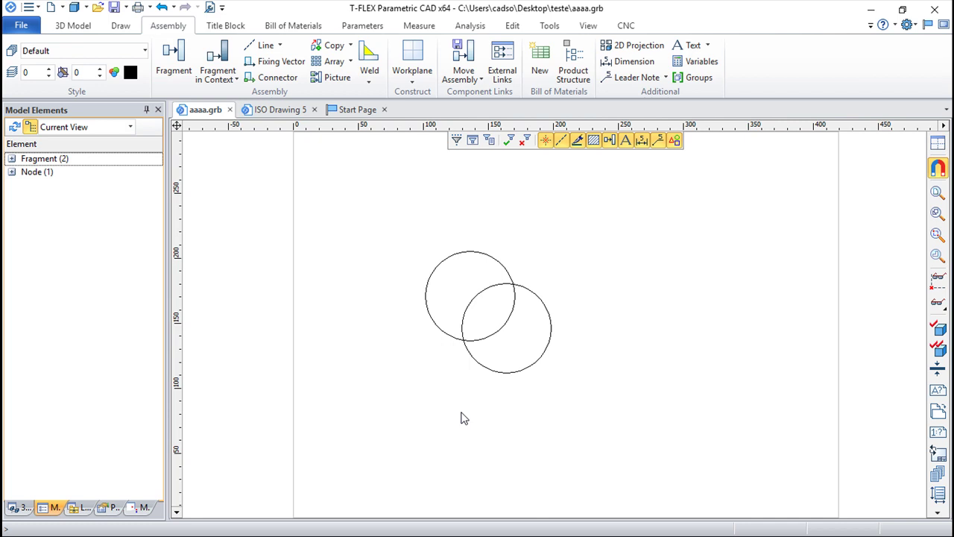
pyautogui.click(462, 49)
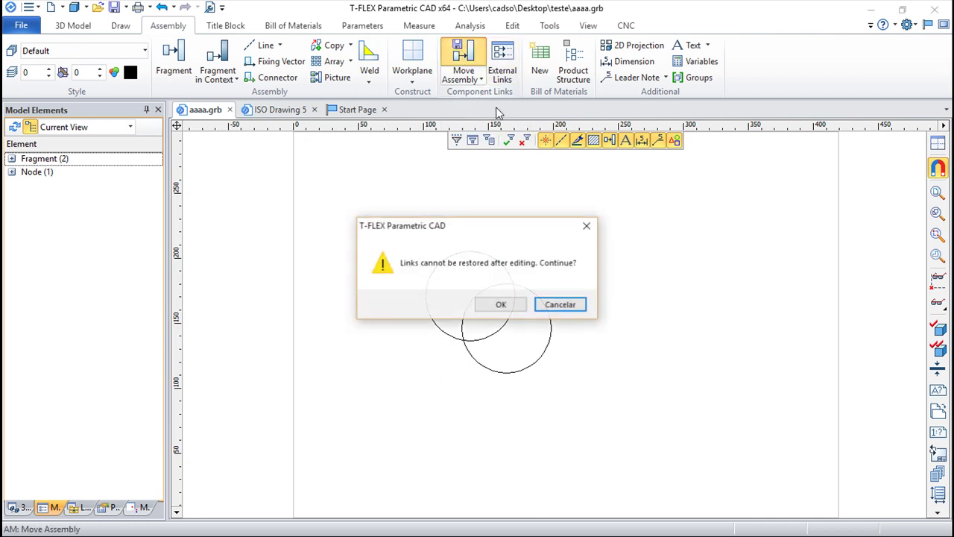
pyautogui.click(500, 306)
pyautogui.click(486, 157)
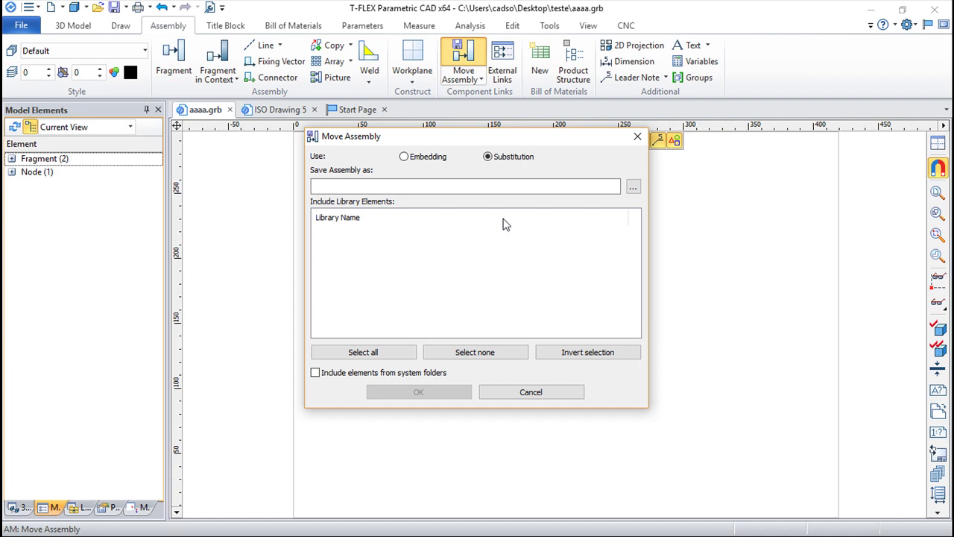
pyautogui.click(534, 392)
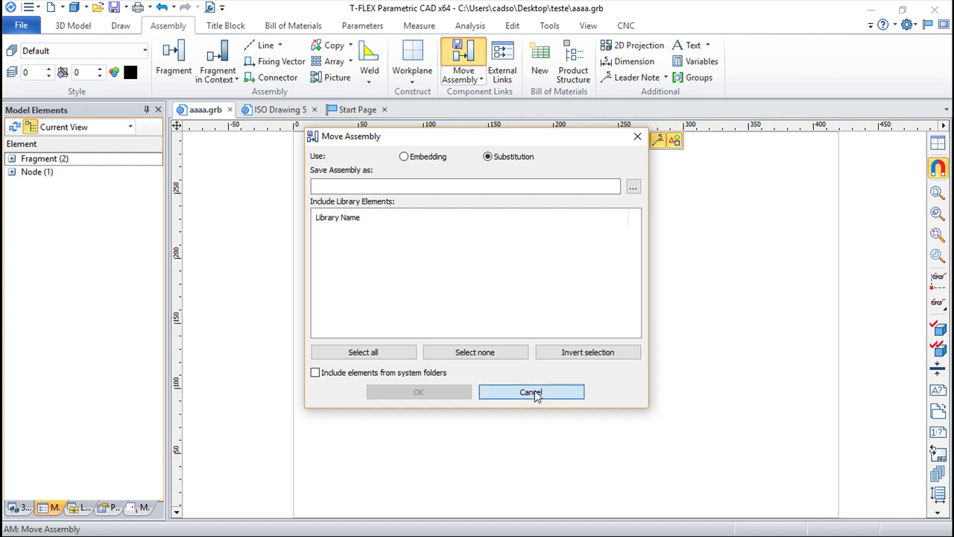